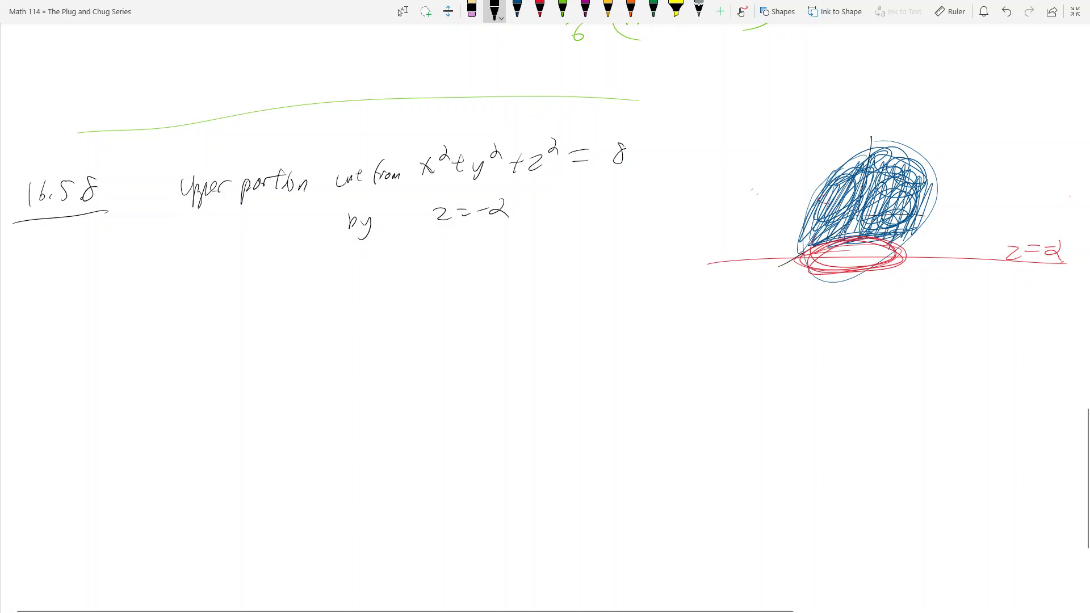
Step: Handwrite x = ρ sinφ cosθ below the problem
left_click_drag(404, 324, 390, 340)
mouse_move(392, 325)
left_mouse_down()
mouse_move(404, 339)
mouse_move(421, 327)
left_mouse_up()
left_click_drag(407, 335, 447, 331)
left_click_drag(476, 313, 465, 326)
left_click_drag(479, 322, 492, 311)
left_click_drag(505, 309, 498, 328)
left_click_drag(519, 309, 534, 314)
mouse_move(549, 295)
left_mouse_down()
mouse_move(547, 314)
mouse_move(558, 303)
left_mouse_up()
Step: Handwrite y = ρ sinφ sinθ beneath the x equation
left_click_drag(388, 373, 395, 385)
mouse_move(401, 370)
left_mouse_down()
mouse_move(393, 395)
mouse_move(420, 371)
left_mouse_up()
left_click_drag(408, 380, 446, 368)
left_click_drag(470, 364, 458, 379)
left_click_drag(471, 373, 495, 365)
mouse_move(495, 352)
left_mouse_down()
mouse_move(489, 379)
mouse_move(511, 368)
left_mouse_up()
left_click_drag(520, 364, 536, 357)
left_click_drag(548, 346, 544, 367)
Step: Handwrite z = ρ cosφ as the third equation
left_click_drag(396, 422, 413, 432)
left_click_drag(416, 423, 429, 422)
left_click_drag(417, 430, 473, 417)
mouse_move(490, 413)
left_mouse_down()
mouse_move(502, 417)
mouse_move(493, 426)
mouse_move(447, 416)
left_mouse_up()
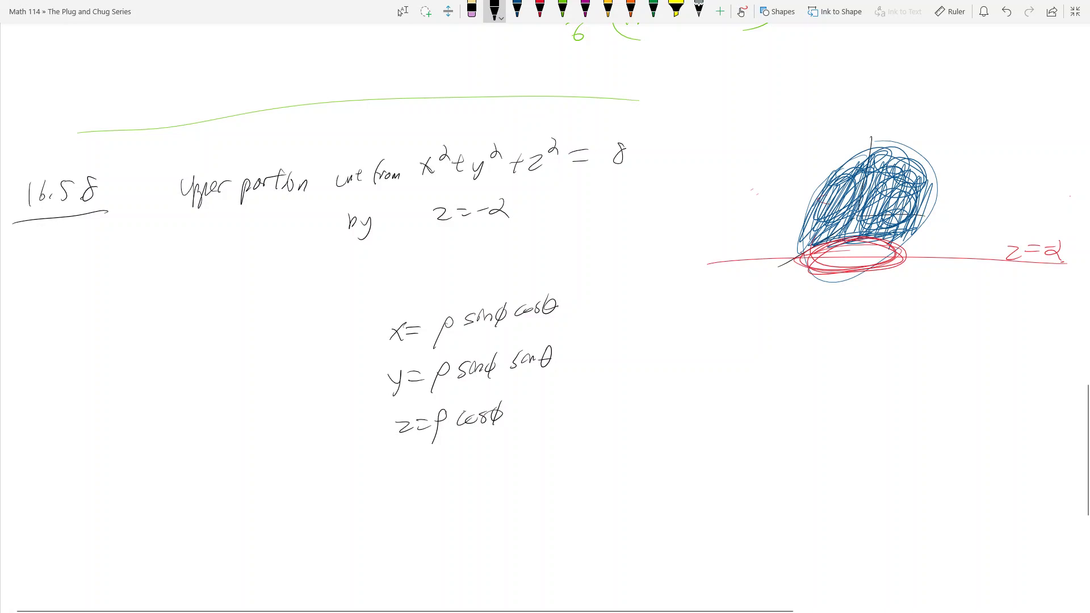
Step: Shade the sphere sketch in blue and add green and magenta radius lines across it
left_click(517, 10)
mouse_move(835, 187)
left_mouse_down()
mouse_move(810, 261)
mouse_move(857, 176)
mouse_move(840, 205)
mouse_move(852, 159)
mouse_move(903, 222)
mouse_move(920, 204)
left_mouse_up()
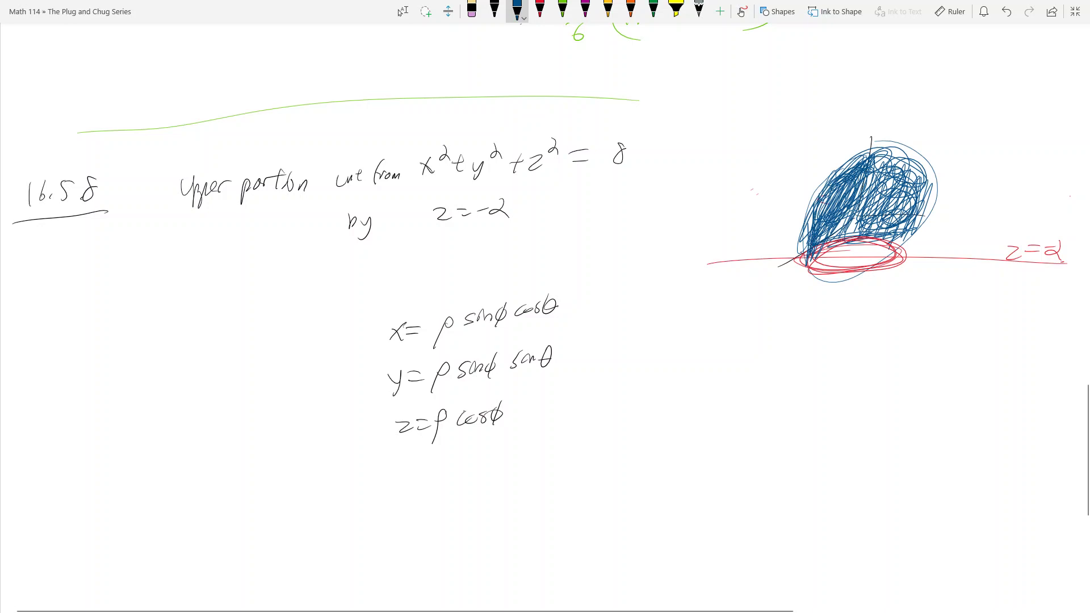
left_click(654, 9)
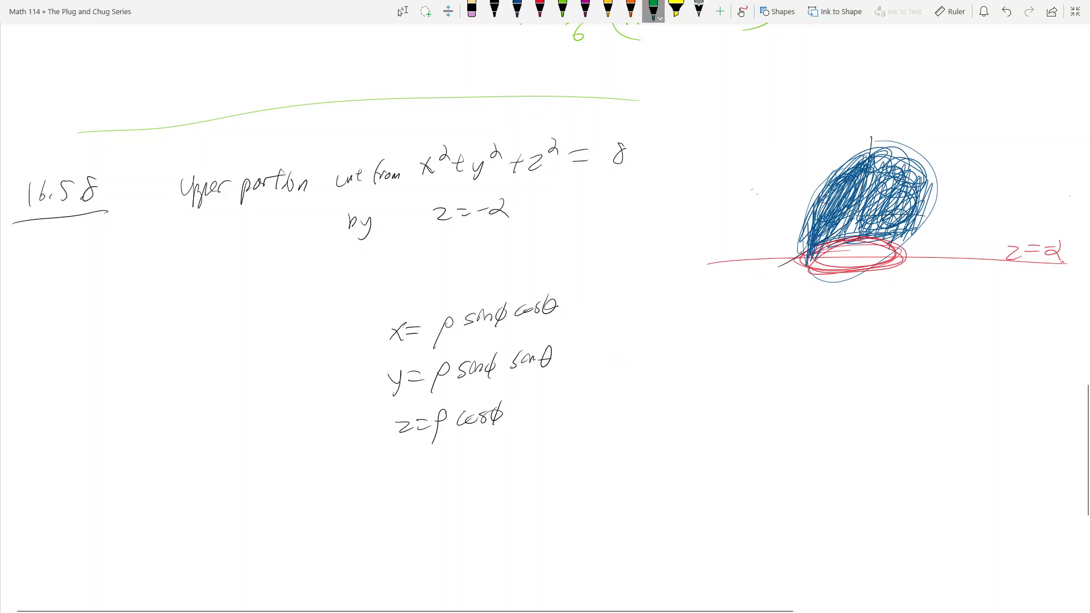
left_click_drag(942, 172, 856, 214)
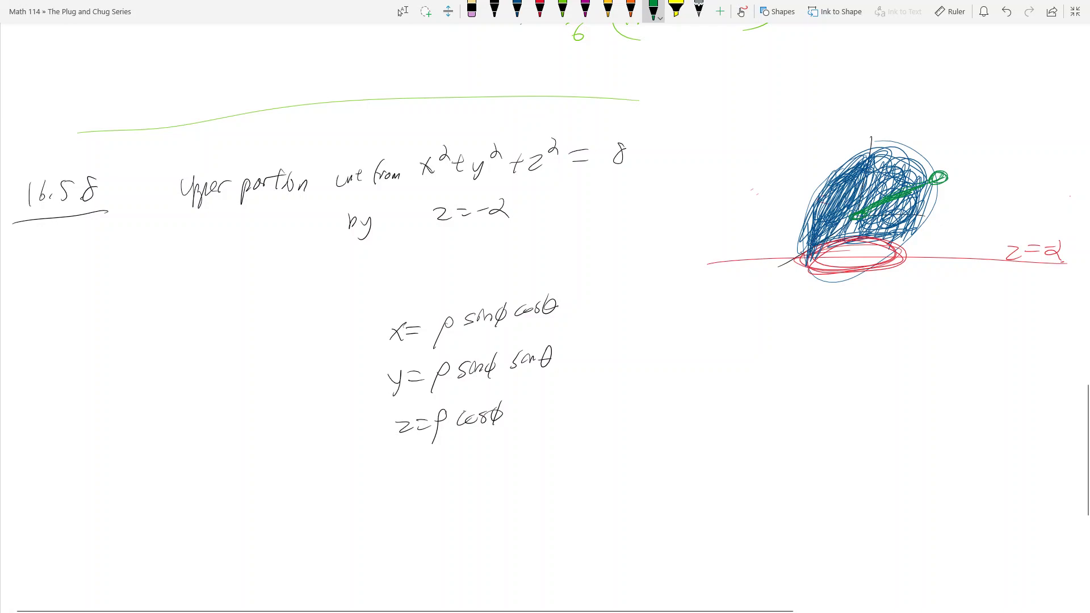
left_click(585, 10)
left_click_drag(798, 220, 874, 209)
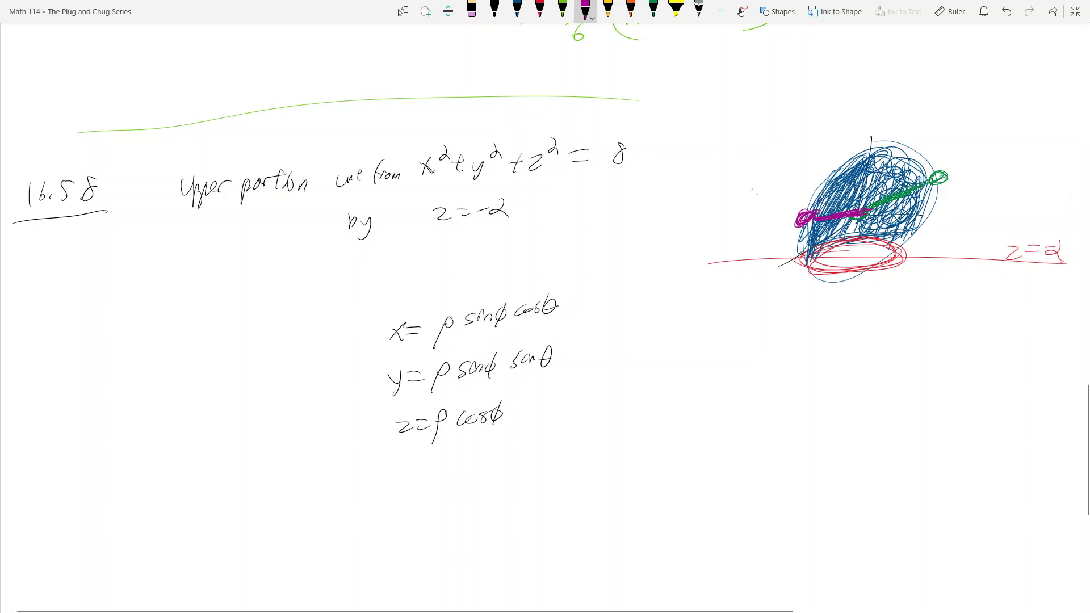
Step: Circle the 8 in the sphere equation in black, then erase the circle
left_click(494, 10)
mouse_move(619, 175)
left_mouse_down()
mouse_move(596, 194)
mouse_move(640, 183)
left_mouse_up()
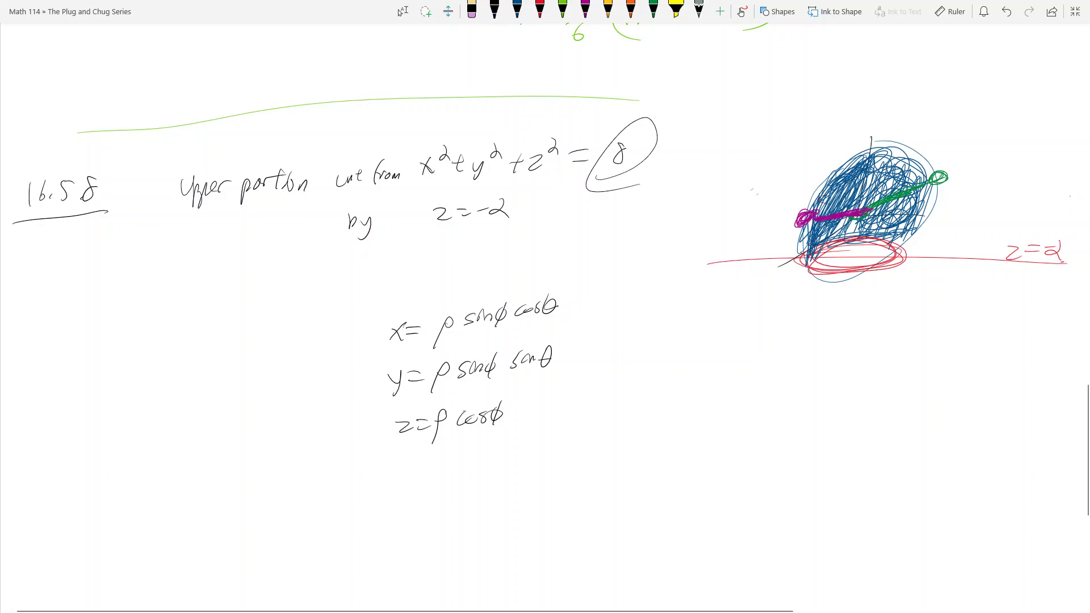
key("ctrl+z")
left_click_drag(628, 128, 595, 186)
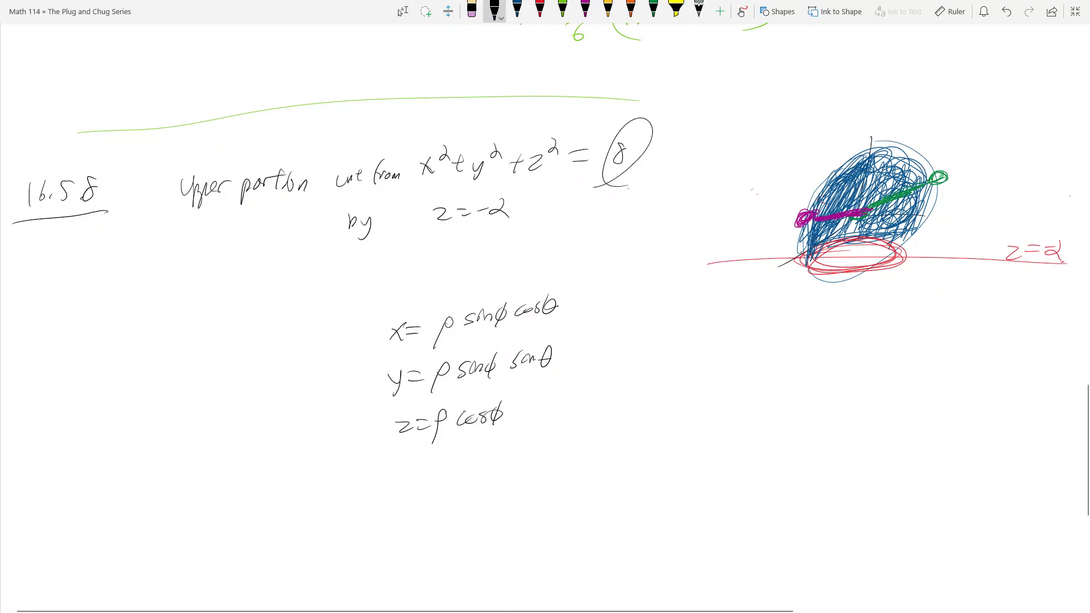
left_click(650, 142)
left_click(495, 11)
Step: Write S(φ, θ) at the lower left, erasing and rewriting the mistaken parameter list
mouse_move(112, 527)
left_mouse_down()
mouse_move(97, 548)
mouse_move(128, 555)
left_mouse_up()
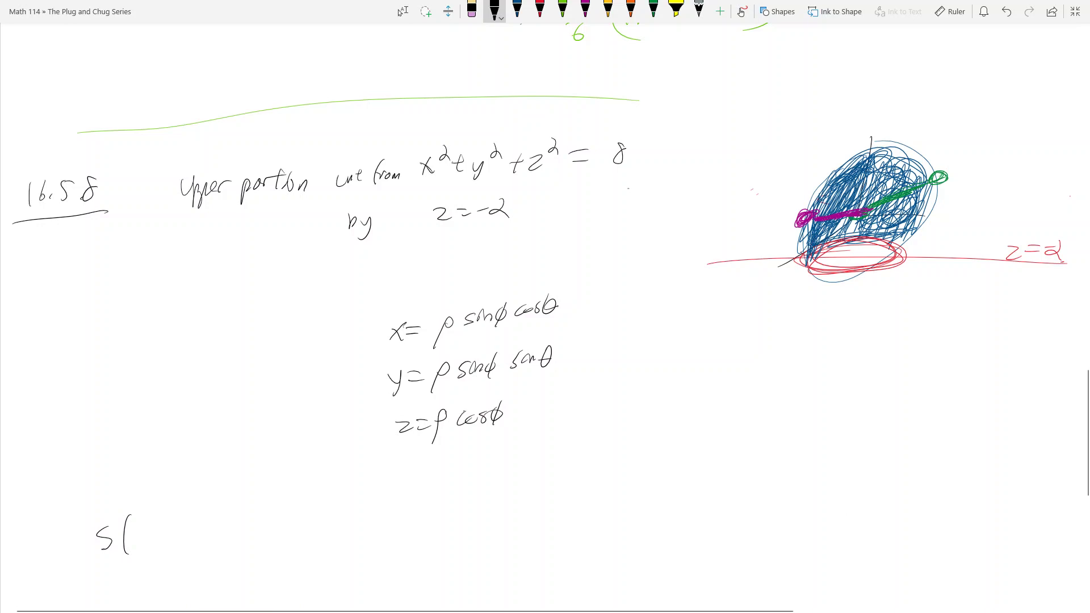
scroll(128, 534, "down", 2)
left_click(403, 12)
left_click(495, 11)
mouse_move(148, 436)
left_mouse_down()
mouse_move(141, 463)
mouse_move(164, 454)
left_mouse_up()
mouse_move(181, 432)
left_mouse_down()
mouse_move(191, 438)
mouse_move(183, 451)
left_mouse_up()
left_click_drag(202, 440, 194, 450)
mouse_move(221, 424)
left_mouse_down()
mouse_move(218, 444)
mouse_move(223, 423)
left_mouse_up()
left_click_drag(216, 436, 229, 435)
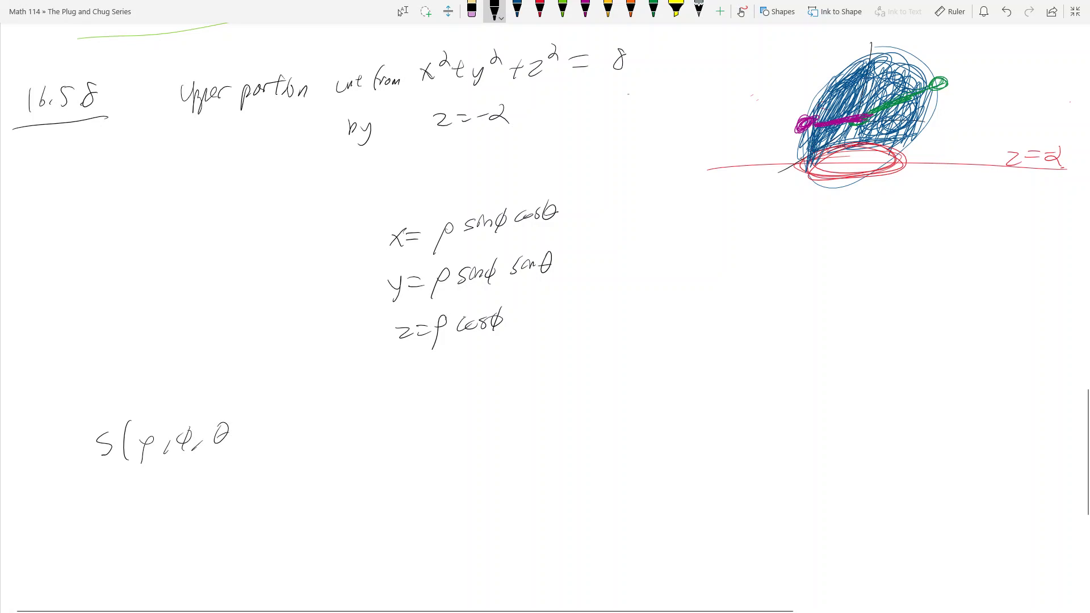
mouse_move(146, 449)
left_mouse_down()
mouse_move(222, 434)
mouse_move(167, 448)
mouse_move(146, 433)
left_mouse_up()
mouse_move(142, 431)
left_mouse_down()
mouse_move(140, 458)
mouse_move(157, 452)
left_mouse_up()
left_click_drag(191, 421, 182, 447)
mouse_move(181, 438)
left_mouse_down()
mouse_move(195, 436)
mouse_move(206, 458)
left_mouse_up()
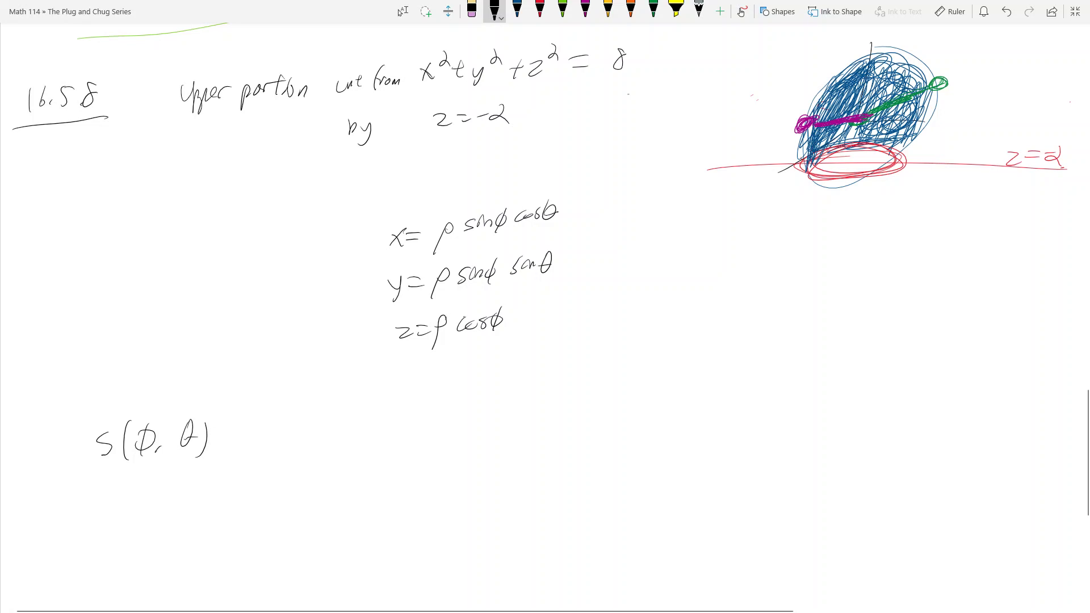
Step: Write = ⟨2√2 sinφ cosθ, with the closing angle bracket placed far right
left_click_drag(223, 433, 239, 439)
mouse_move(285, 418)
left_mouse_down()
mouse_move(269, 447)
mouse_move(299, 448)
left_mouse_up()
left_click_drag(690, 391, 685, 422)
mouse_move(313, 420)
left_mouse_down()
mouse_move(324, 434)
mouse_move(344, 413)
left_mouse_up()
left_click_drag(345, 415, 360, 431)
left_click_drag(368, 423, 393, 430)
mouse_move(392, 413)
left_mouse_down()
mouse_move(386, 439)
mouse_move(413, 431)
left_mouse_up()
left_click_drag(427, 411, 433, 425)
left_click_drag(437, 431, 434, 440)
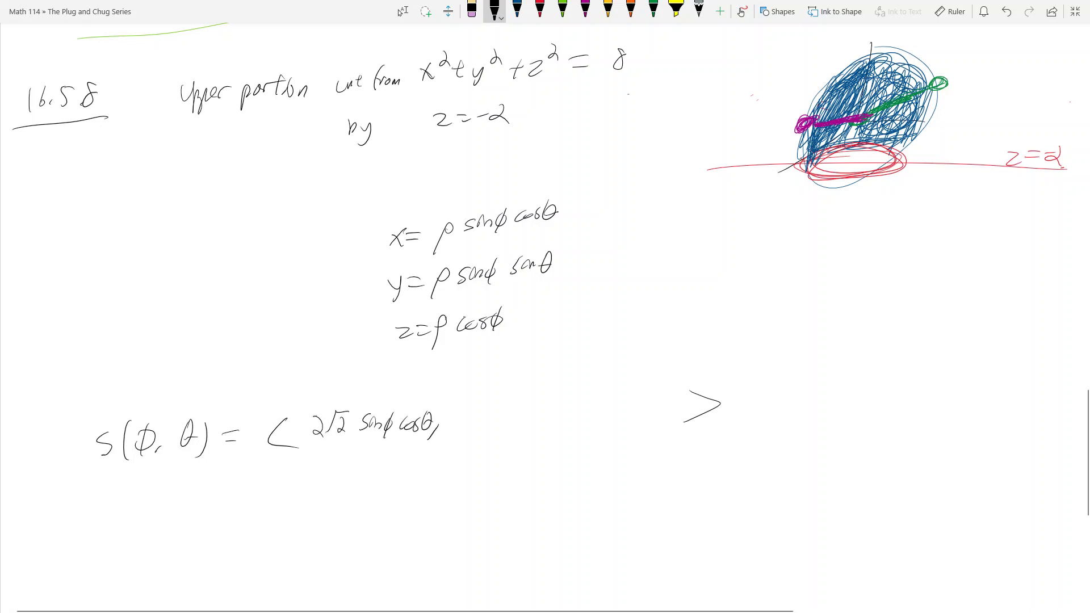
Step: Underline the x equation and the first component in red, labelling it x
left_click(541, 9)
left_click_drag(387, 262, 577, 226)
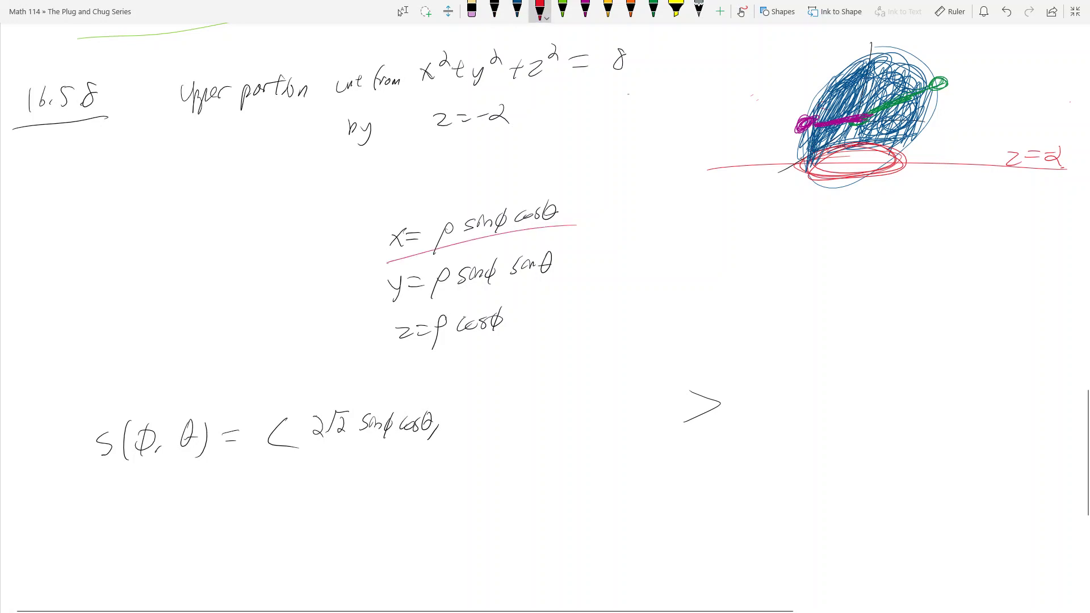
left_click_drag(308, 449, 429, 443)
left_click_drag(352, 464, 366, 479)
left_click_drag(366, 462, 352, 478)
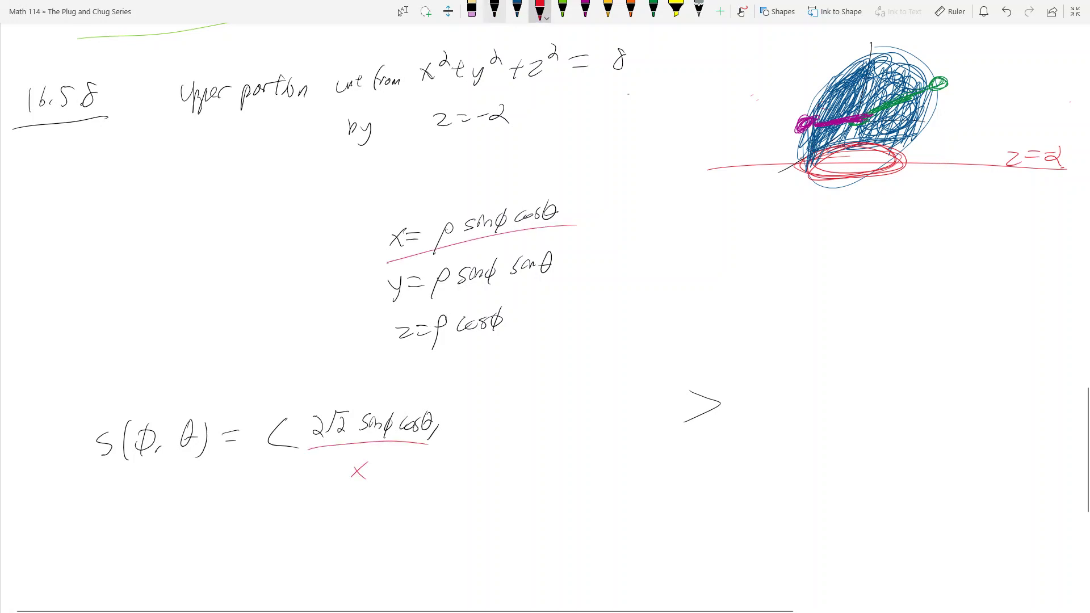
left_click(495, 9)
Step: Underline the y equation in green and mark the second component slot, labelled y
left_click(563, 9)
left_click_drag(390, 319, 524, 290)
left_click_drag(514, 453, 522, 466)
left_click_drag(525, 454, 504, 484)
left_click_drag(453, 438, 560, 435)
left_click(517, 9)
left_click(495, 8)
Step: Write 2√2 sinφ sinθ as the second component in black
left_click_drag(464, 407, 471, 415)
mouse_move(474, 409)
left_mouse_down()
mouse_move(488, 396)
mouse_move(493, 415)
left_mouse_up()
mouse_move(507, 403)
left_mouse_down()
mouse_move(504, 412)
mouse_move(522, 404)
mouse_move(518, 420)
mouse_move(562, 414)
mouse_move(564, 436)
left_mouse_up()
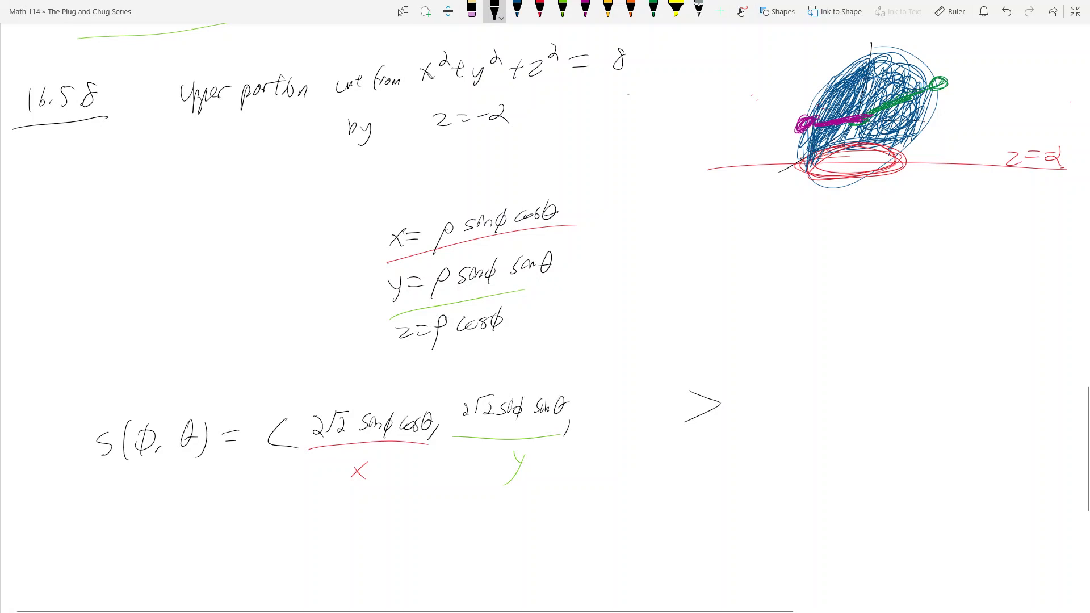
Step: Underline the z equation in magenta and write 2√2 cosφ as the third component
left_click(586, 8)
left_click(585, 9)
key("Escape")
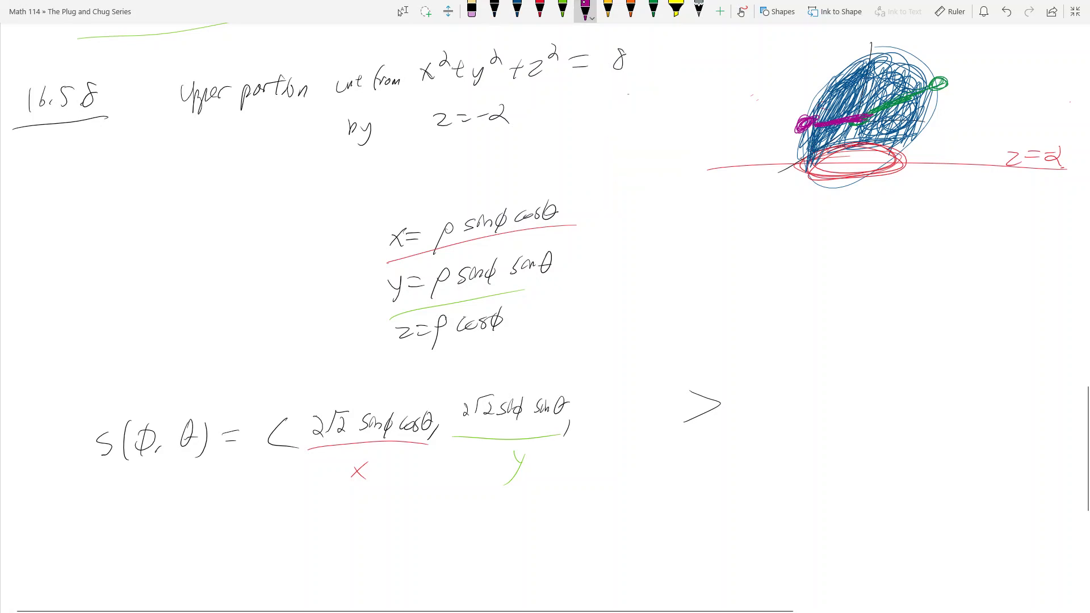
left_click_drag(401, 360, 525, 341)
left_click(494, 8)
left_click_drag(590, 401, 599, 414)
left_click_drag(600, 404, 622, 392)
left_click_drag(616, 401, 634, 408)
left_click_drag(648, 400, 653, 408)
left_click_drag(667, 399, 670, 409)
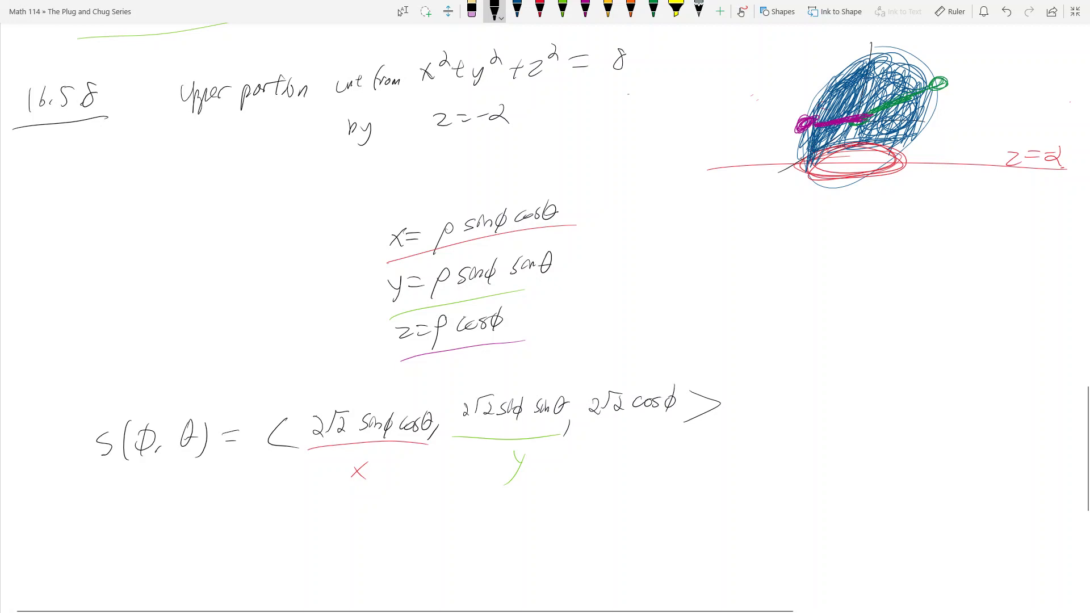
Step: Underline the third component in magenta and label it z
left_click(585, 9)
left_click_drag(601, 425, 664, 417)
left_click_drag(620, 436, 650, 443)
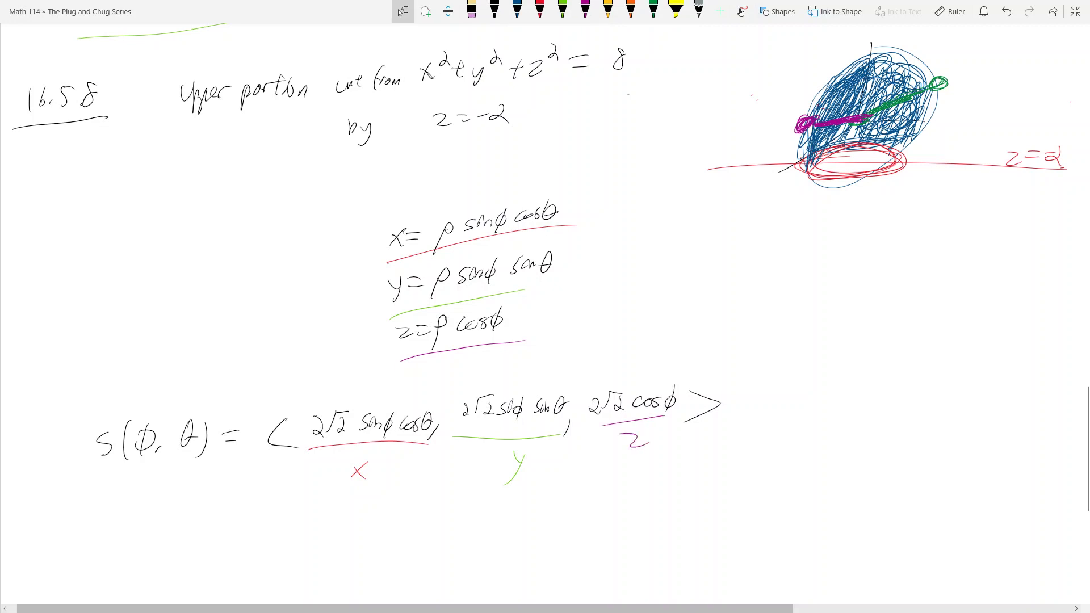
left_click(494, 9)
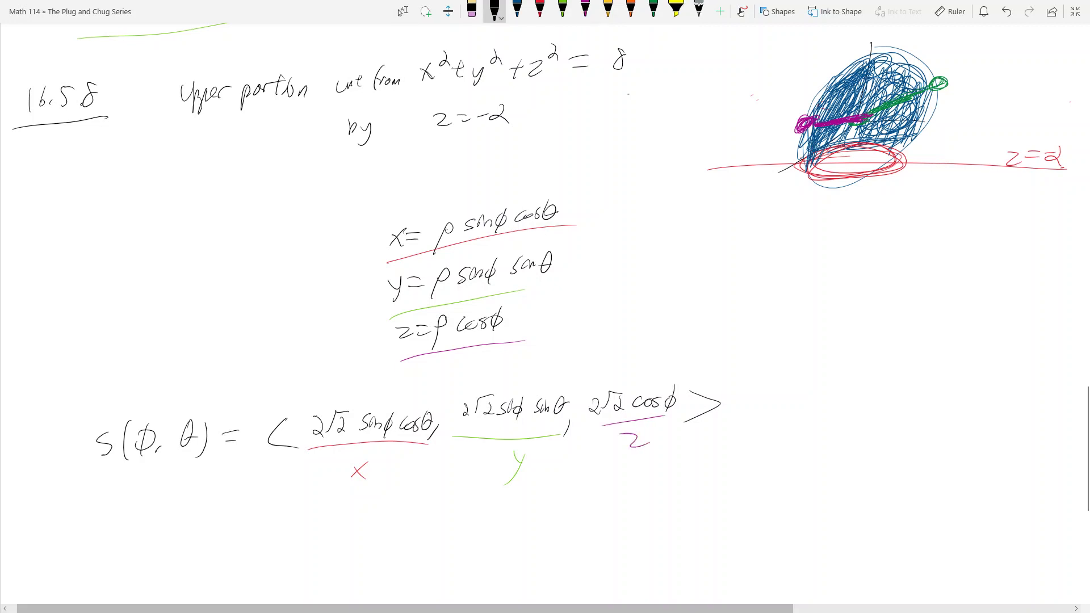
scroll(400, 12, "down", 1)
left_click(401, 11)
Step: Retrace the sketch's base ellipse darker in red
left_click(540, 9)
mouse_move(864, 113)
left_mouse_down()
mouse_move(837, 113)
mouse_move(895, 148)
mouse_move(840, 139)
left_mouse_up()
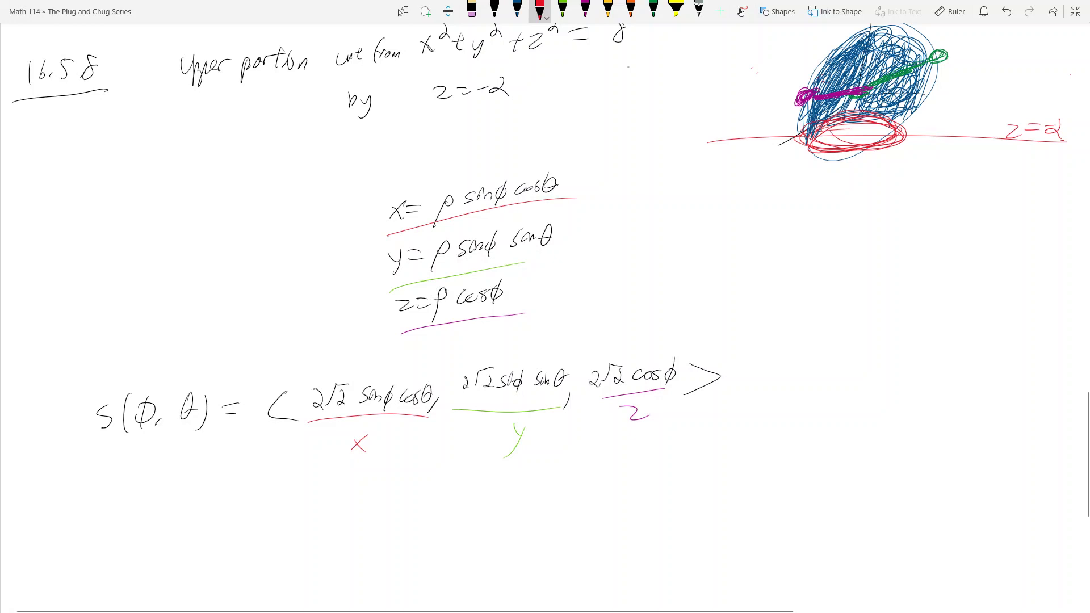
mouse_move(889, 131)
left_mouse_down()
mouse_move(823, 145)
mouse_move(846, 113)
mouse_move(818, 139)
mouse_move(880, 141)
mouse_move(803, 141)
mouse_move(851, 152)
mouse_move(892, 141)
mouse_move(812, 145)
left_mouse_up()
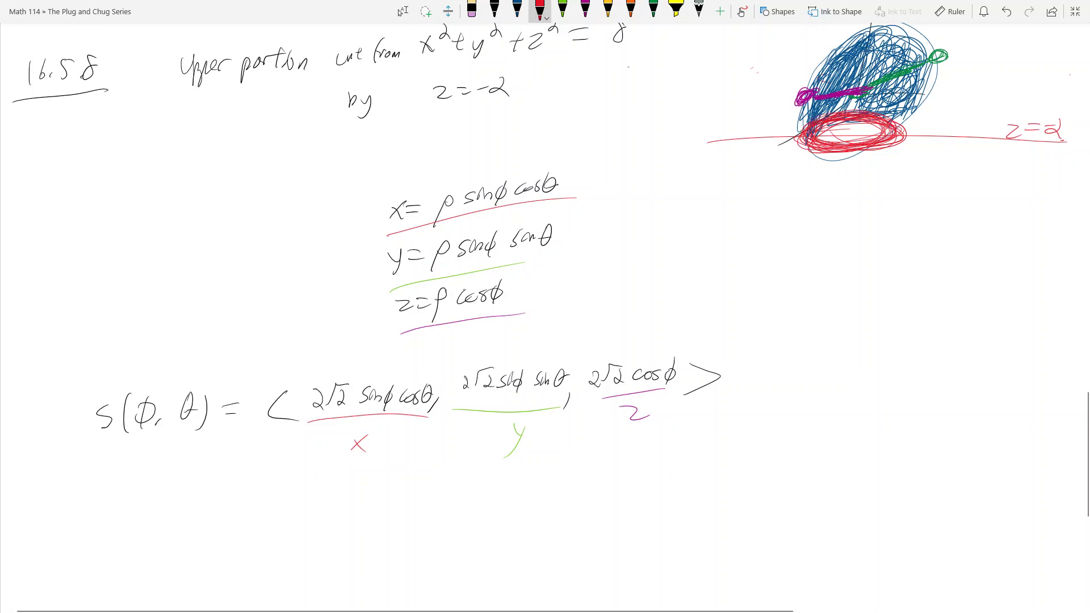
Step: Write 0 ≤ θ ≤ 2π in black below S(φ, θ)
left_click(495, 10)
left_click_drag(363, 498, 390, 509)
left_click_drag(390, 517, 406, 514)
left_click_drag(329, 500, 327, 509)
mouse_move(316, 513)
left_mouse_down()
mouse_move(332, 510)
mouse_move(295, 509)
left_mouse_up()
mouse_move(415, 496)
left_mouse_down()
mouse_move(434, 516)
mouse_move(455, 505)
left_mouse_up()
left_click_drag(450, 506, 452, 523)
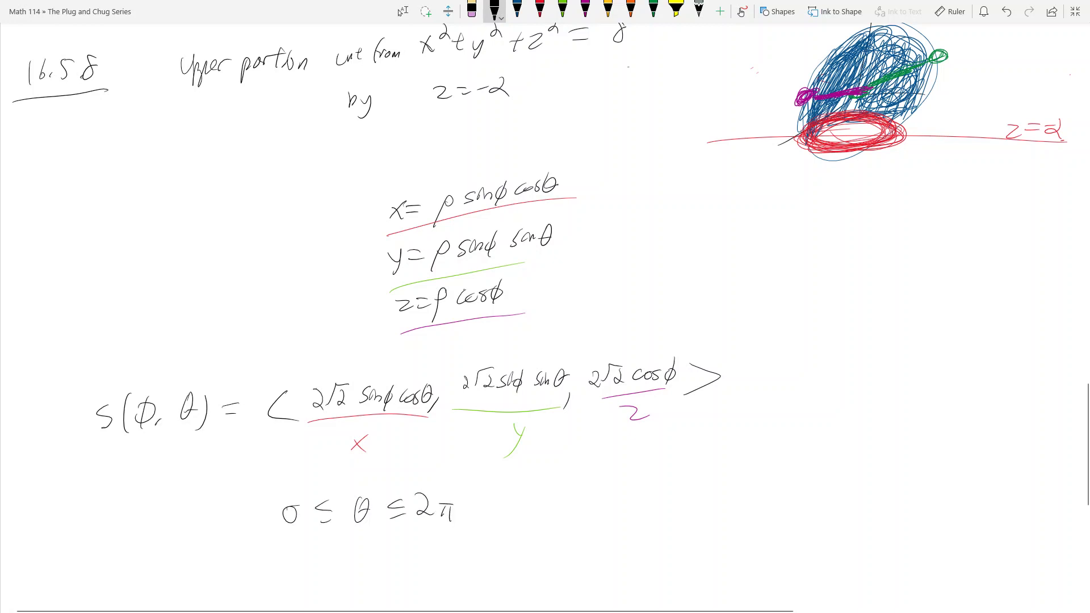
scroll(545, 318, "up", 3)
left_click(403, 12)
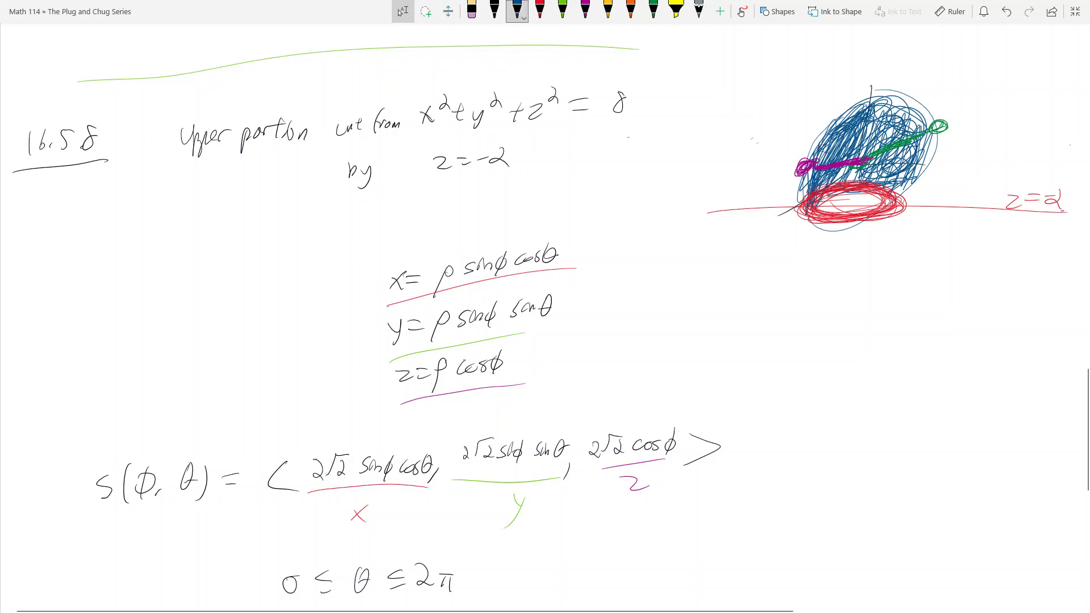
Step: Circle θ in the x equation in red
left_click(518, 11)
left_click(540, 10)
left_click_drag(550, 236, 552, 237)
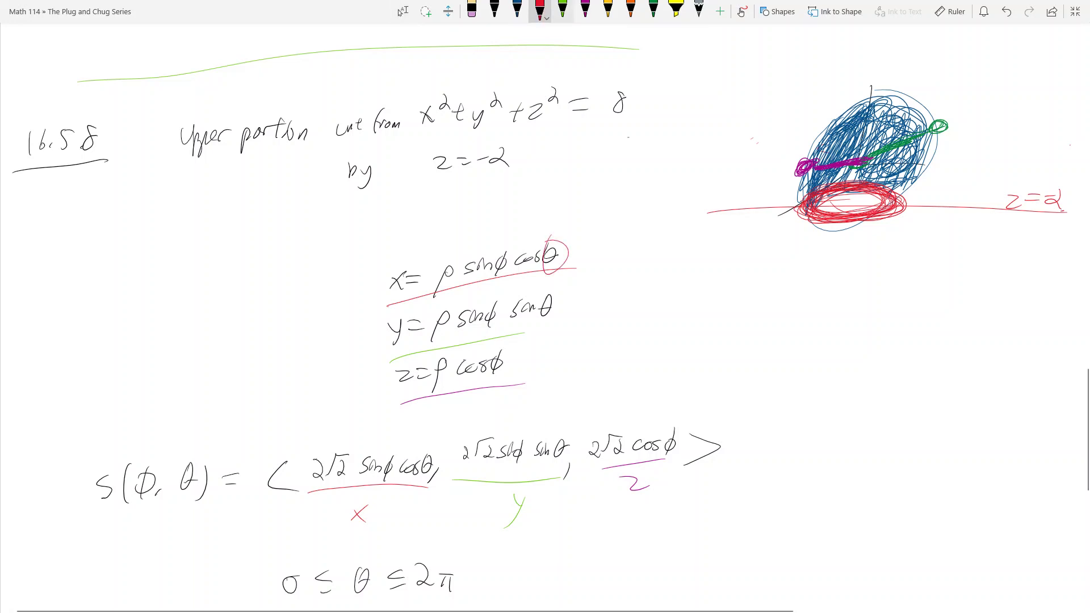
Step: Circle θ in the y equation in green, undoing stray loops around the problem equations
left_click(563, 10)
left_click_drag(552, 284, 555, 285)
scroll(545, 307, "down", 1)
scroll(545, 306, "up", 1)
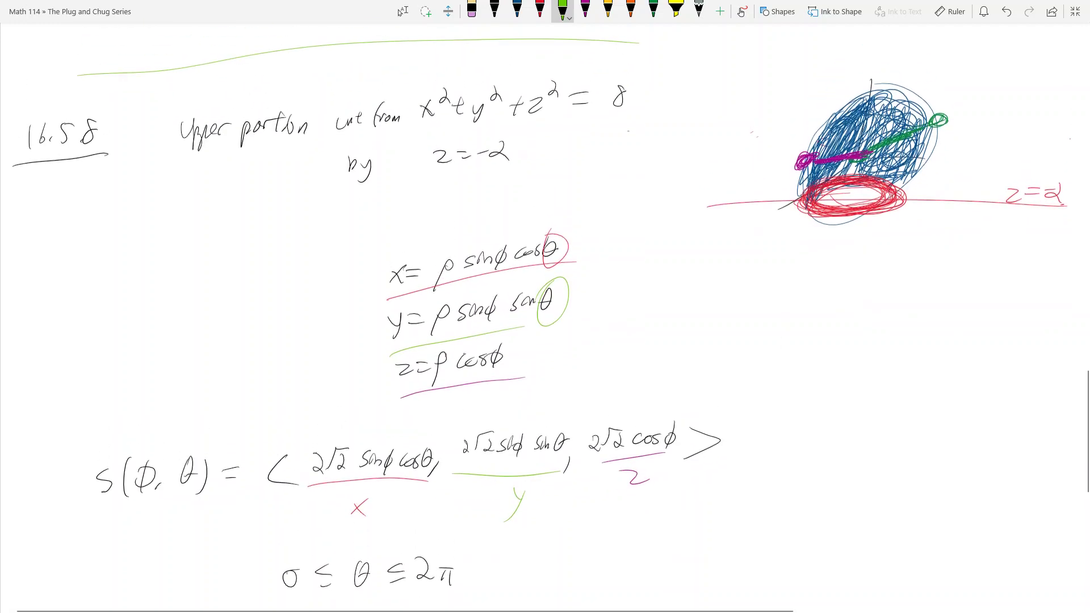
mouse_move(392, 93)
left_mouse_down()
mouse_move(664, 170)
mouse_move(435, 226)
mouse_move(420, 86)
mouse_move(710, 113)
mouse_move(654, 91)
mouse_move(417, 130)
left_mouse_up()
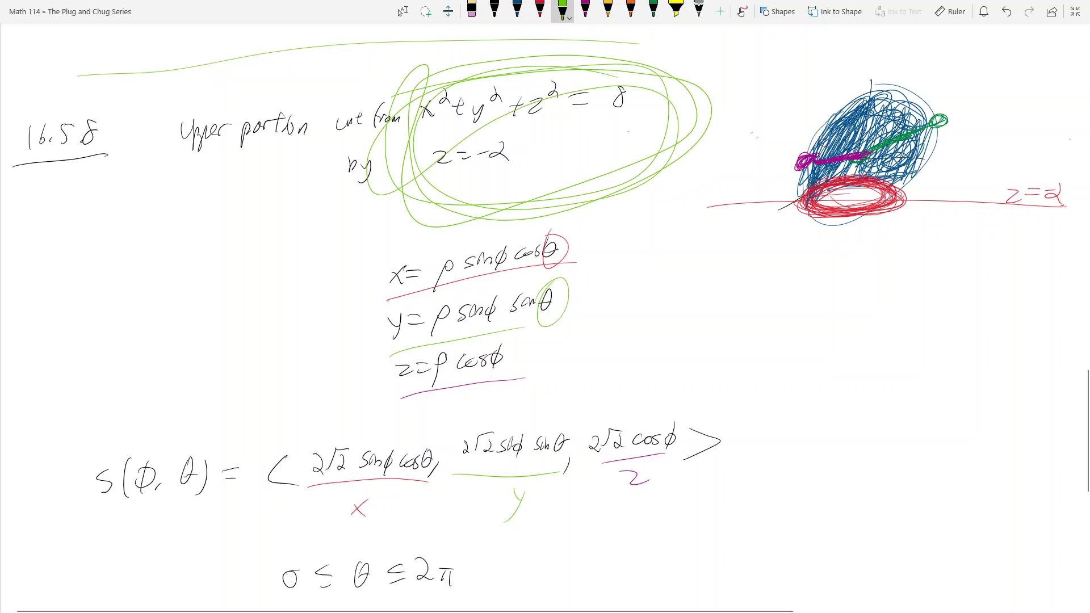
key("ctrl+z")
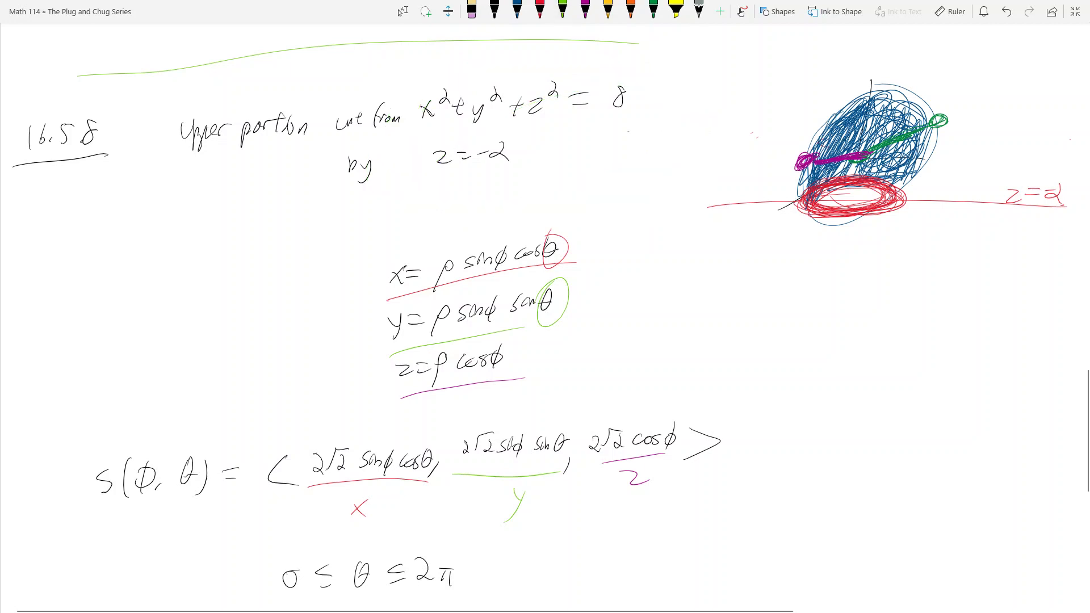
mouse_move(407, 82)
left_mouse_down()
mouse_move(699, 65)
mouse_move(460, 211)
mouse_move(603, 54)
left_mouse_up()
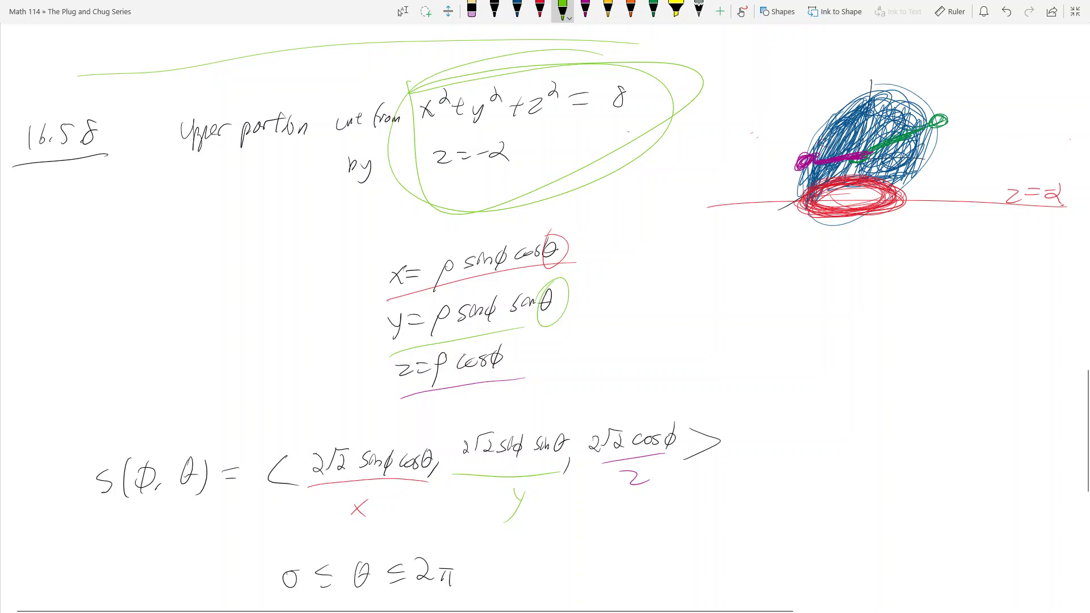
key("ctrl+z")
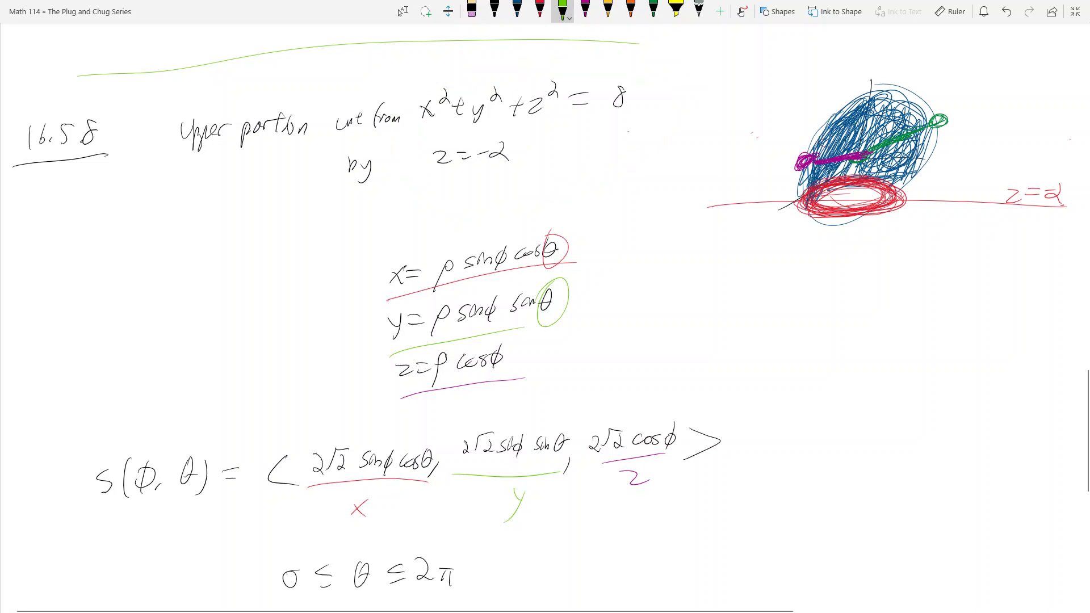